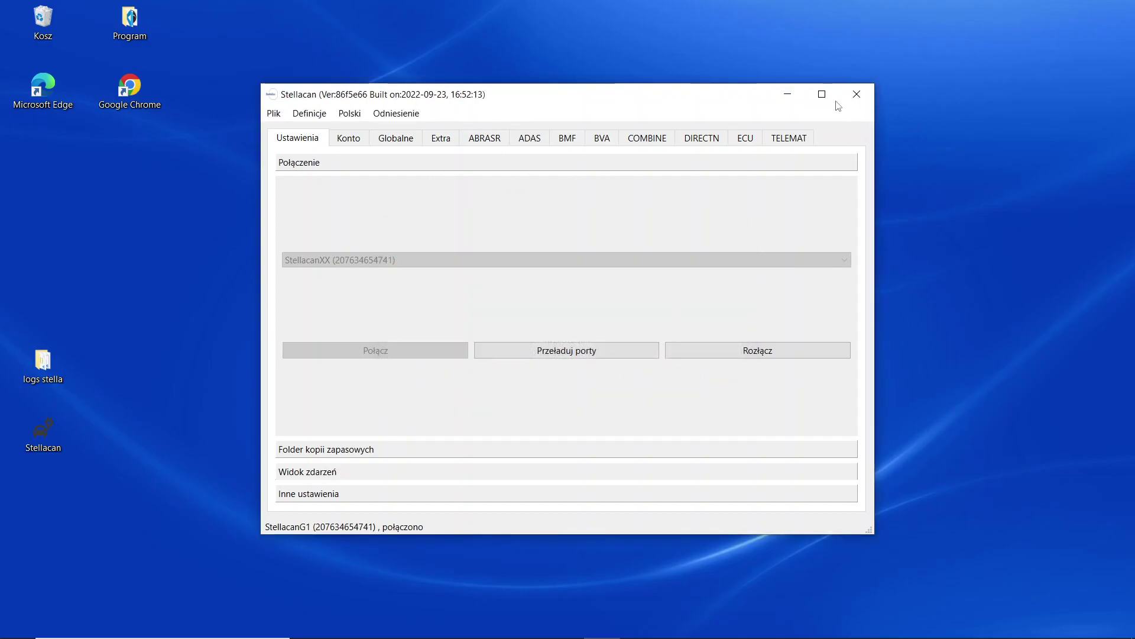
Step: Open the CVM3 module in the ADAS group and read its identification data
{"action": "left_click", "coordinate": [526, 142]}
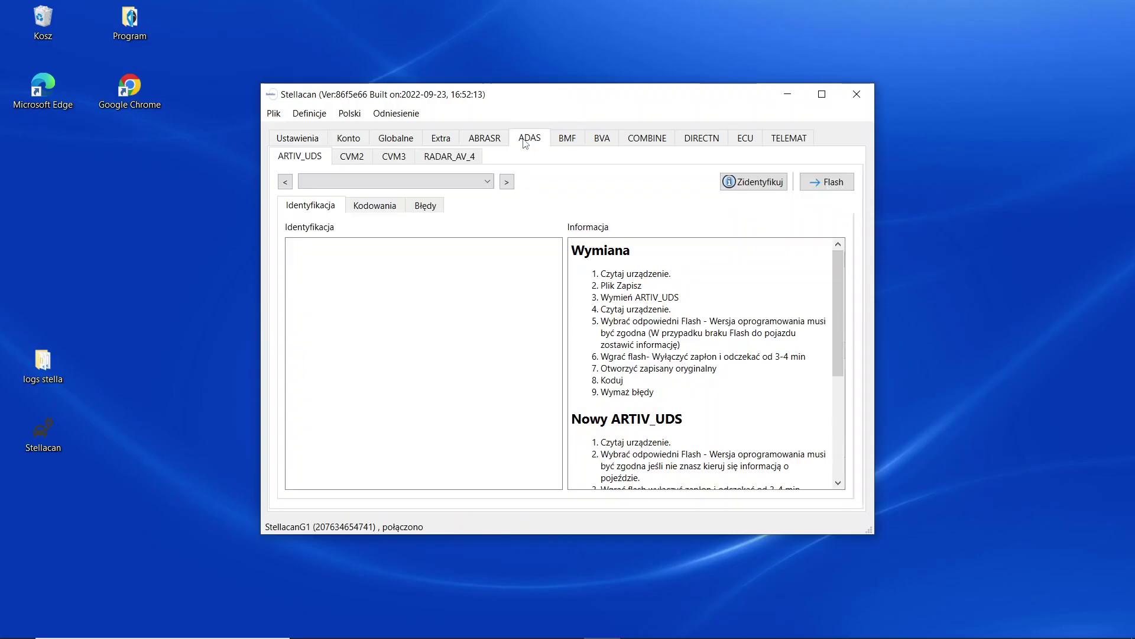
{"action": "left_click", "coordinate": [394, 164]}
{"action": "left_click", "coordinate": [734, 183]}
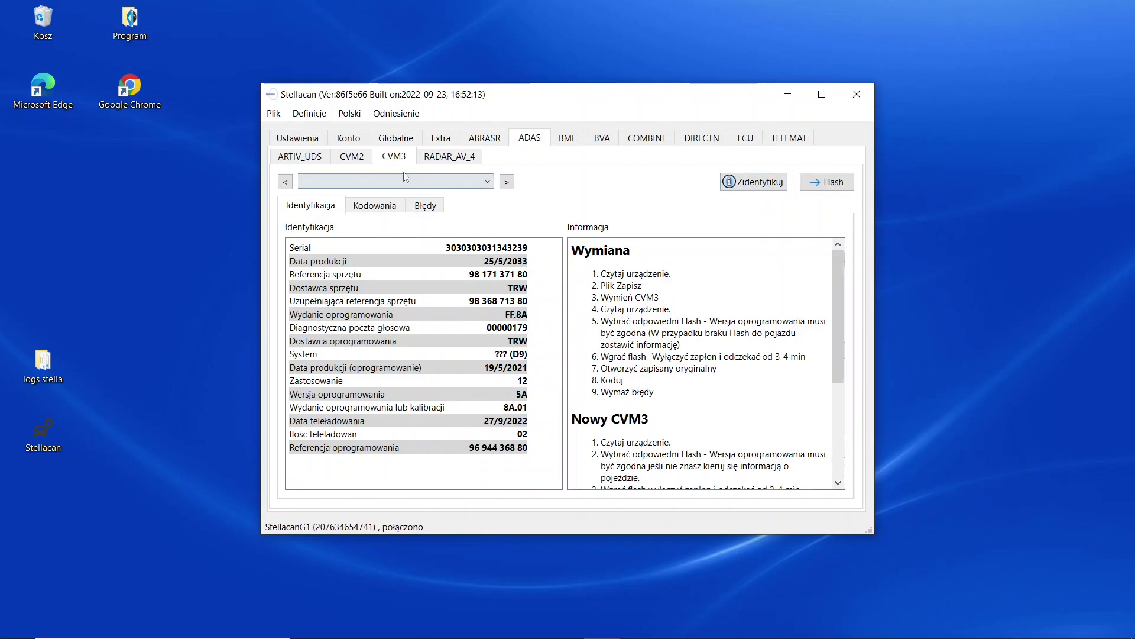
Step: Read the CVM3 coding and display the multifunction video camera configuration parameters in a maximized window
{"action": "left_click", "coordinate": [371, 209]}
{"action": "left_click", "coordinate": [663, 187]}
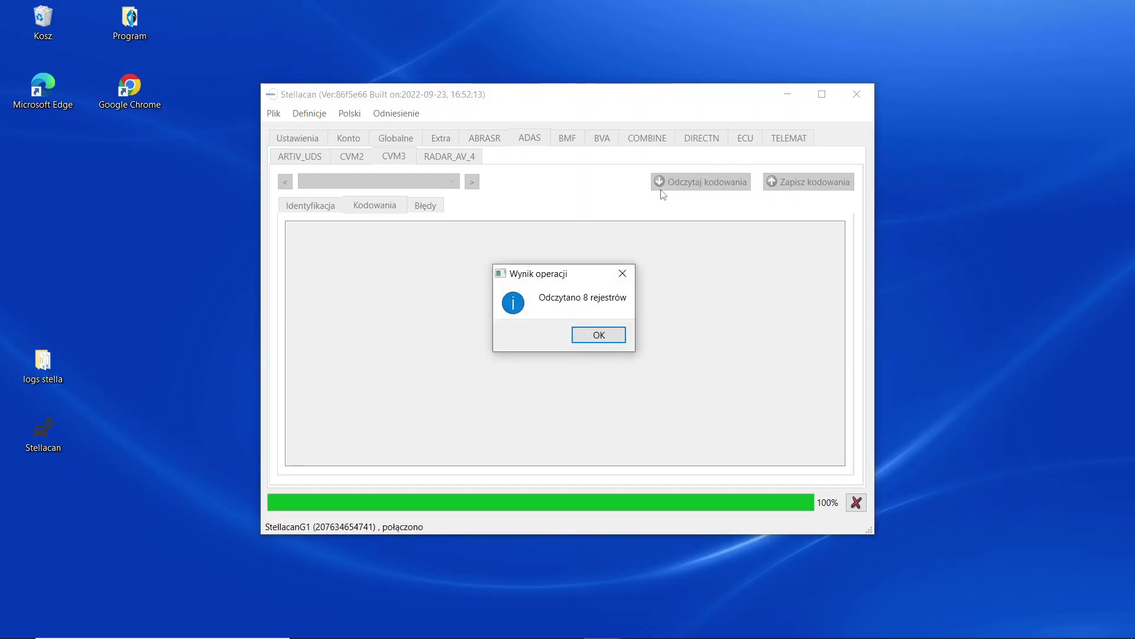
{"action": "left_click", "coordinate": [602, 335]}
{"action": "left_click", "coordinate": [371, 183]}
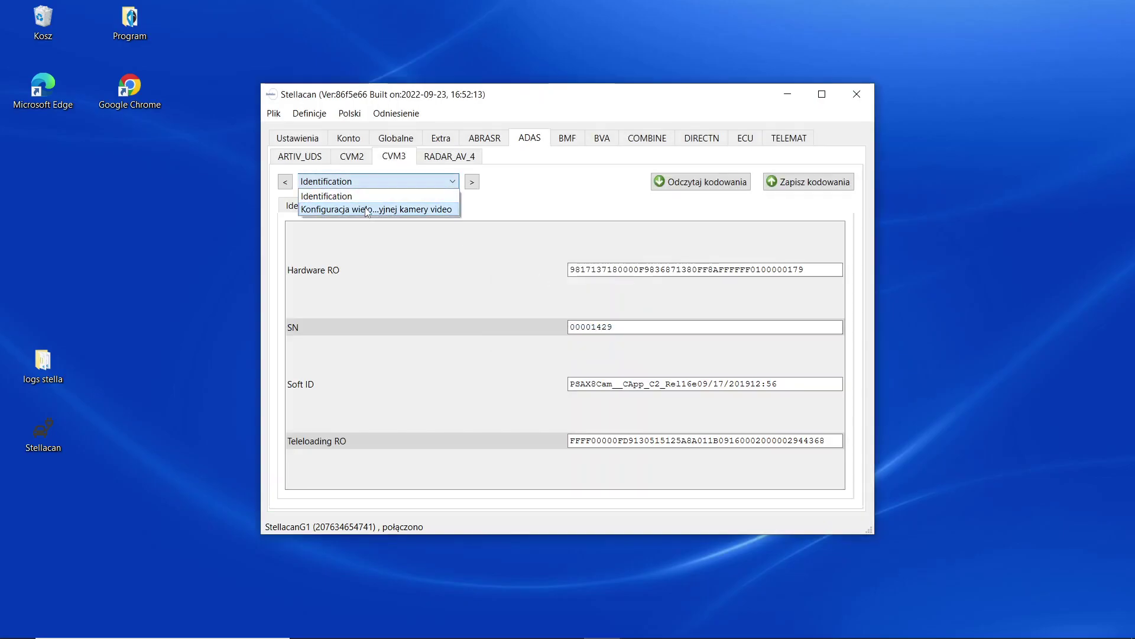
{"action": "left_click", "coordinate": [367, 208]}
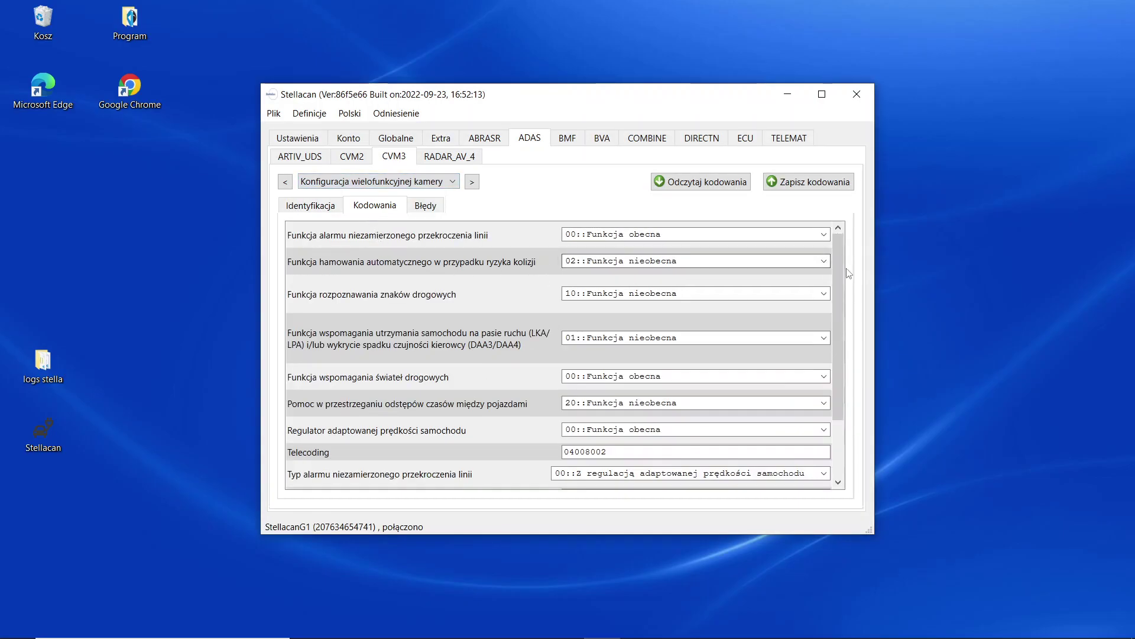
{"action": "left_click", "coordinate": [831, 100]}
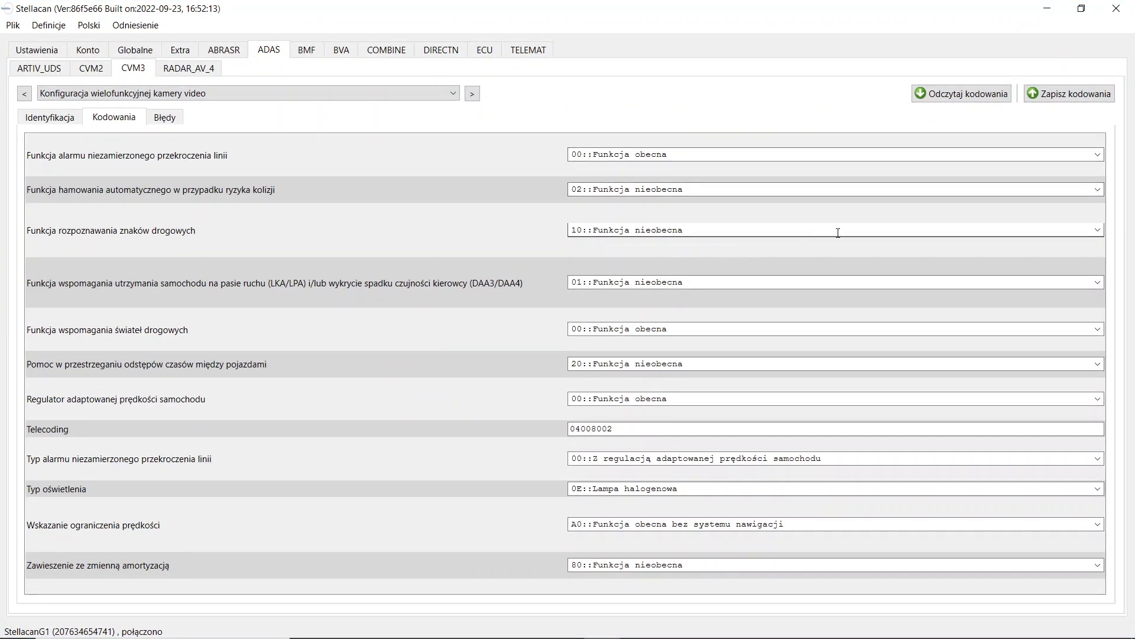
Step: Set automatic collision braking, traffic sign recognition, lane keeping/driver attention assistance and inter-vehicle distance assistance to "00::Funkcja obecna"
{"action": "left_click", "coordinate": [1098, 189]}
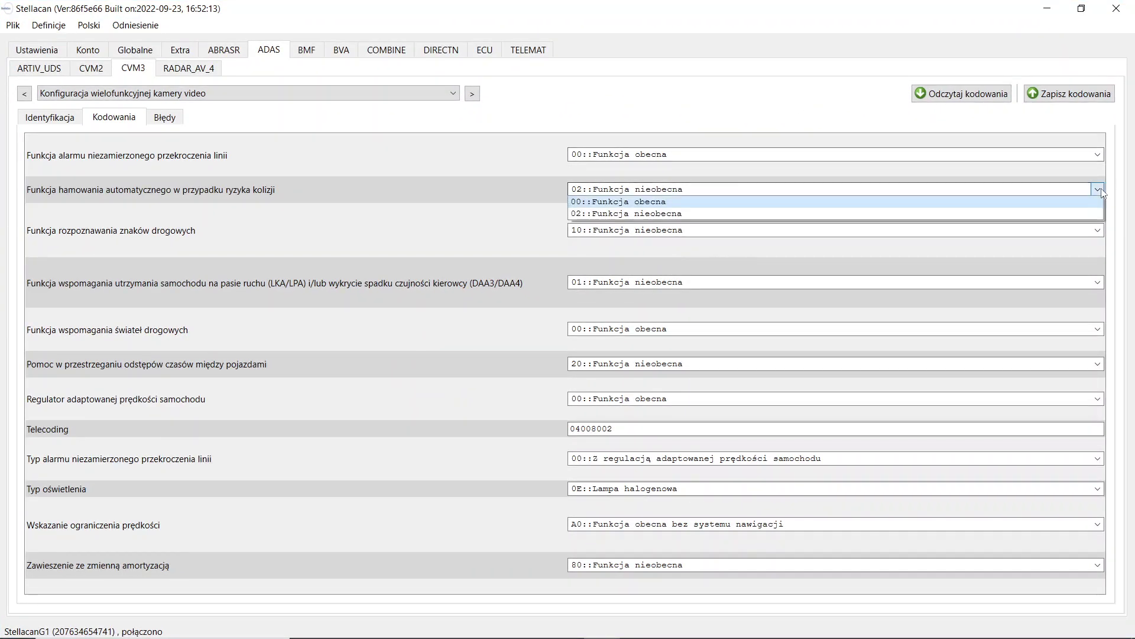
{"action": "left_click", "coordinate": [1089, 202]}
{"action": "left_click", "coordinate": [1099, 232]}
{"action": "left_click", "coordinate": [1100, 242]}
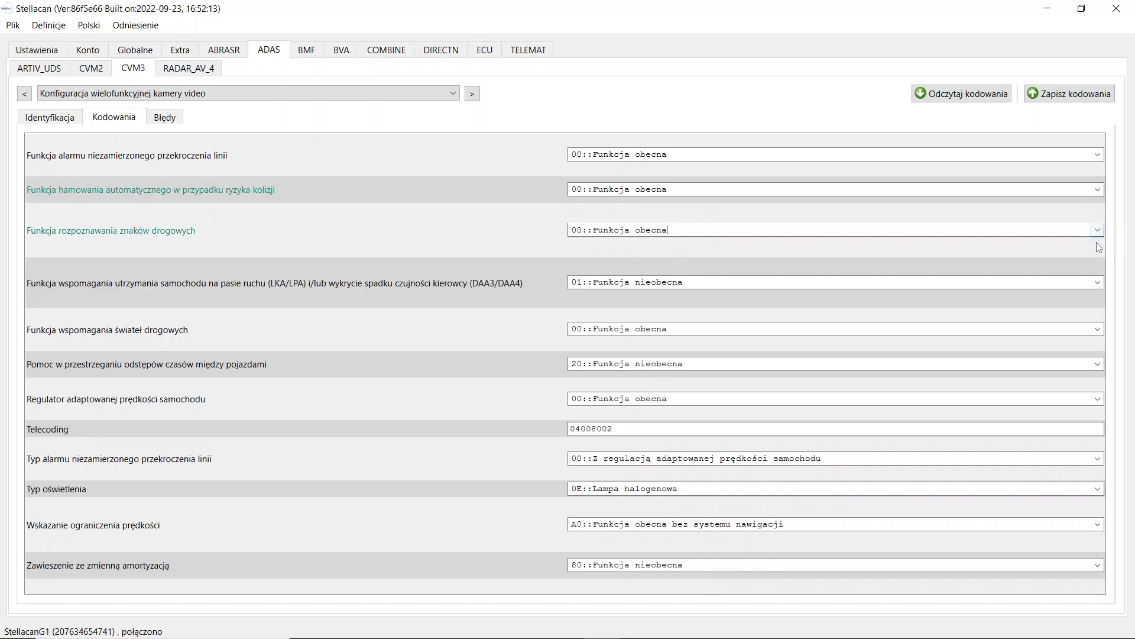
{"action": "left_click", "coordinate": [1098, 283]}
{"action": "left_click", "coordinate": [1088, 291]}
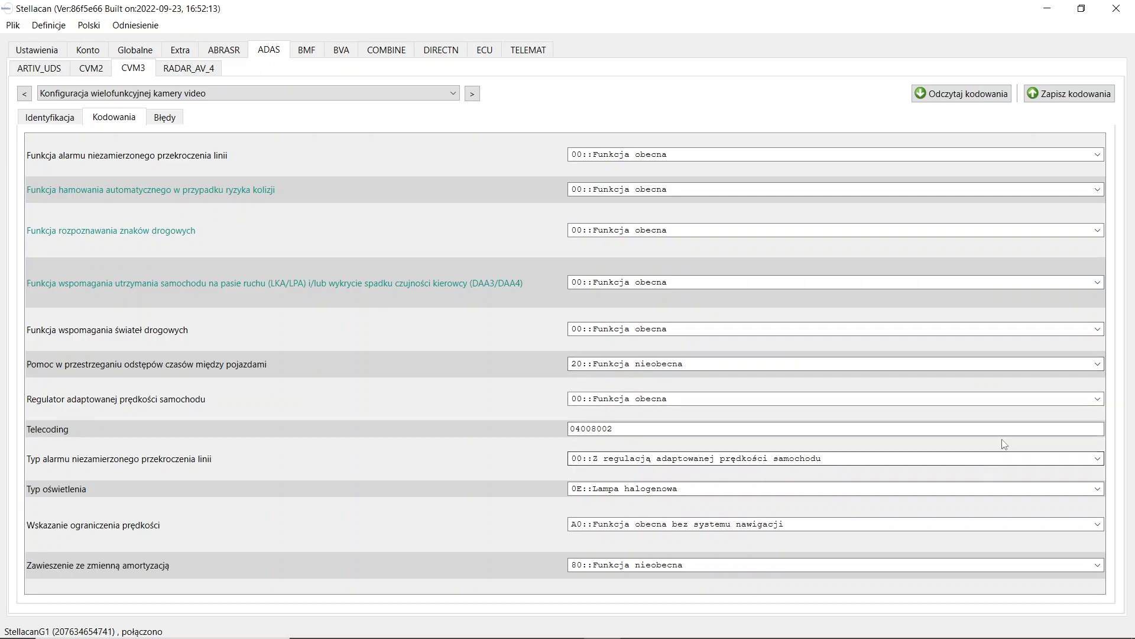
{"action": "left_click", "coordinate": [1097, 363]}
{"action": "left_click", "coordinate": [1094, 376]}
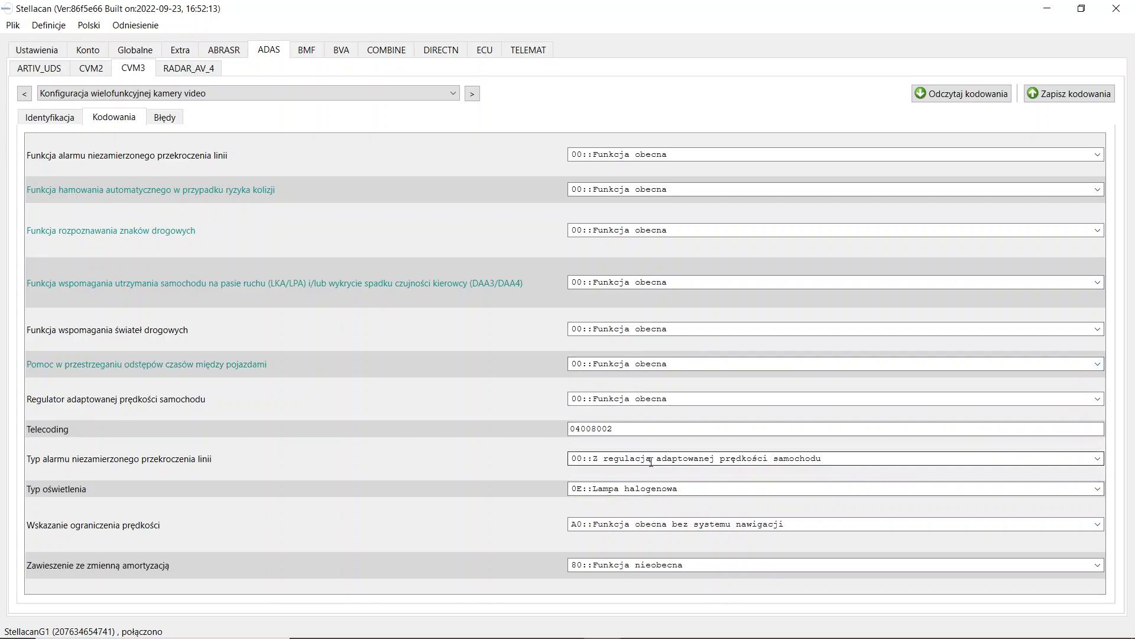
Step: Set the lighting type to "0D::Lampa LED" and the speed limit indication to "60::Funkcja obecna z systemem nawigacji"
{"action": "left_click", "coordinate": [1095, 490]}
{"action": "left_click", "coordinate": [1074, 523]}
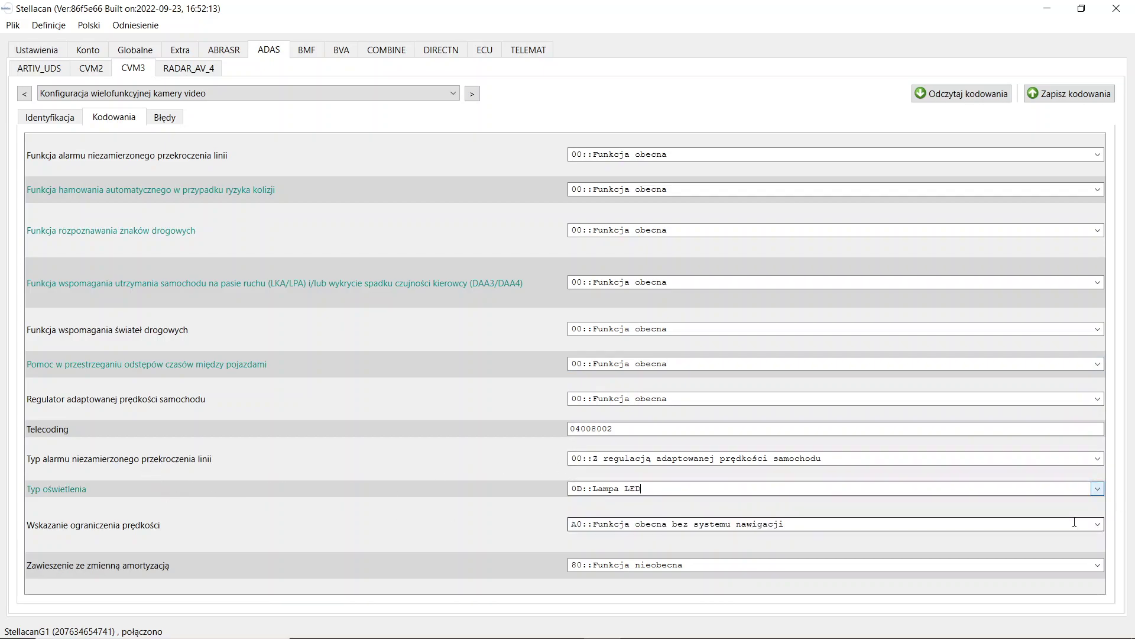
{"action": "left_click", "coordinate": [1098, 524]}
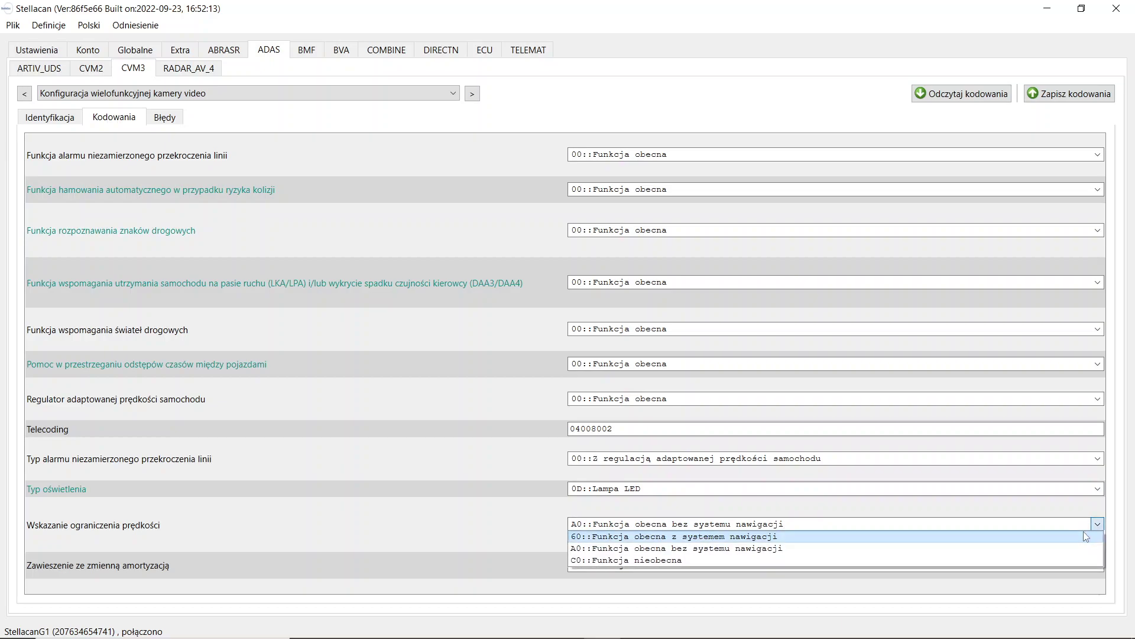
{"action": "left_click", "coordinate": [1083, 533]}
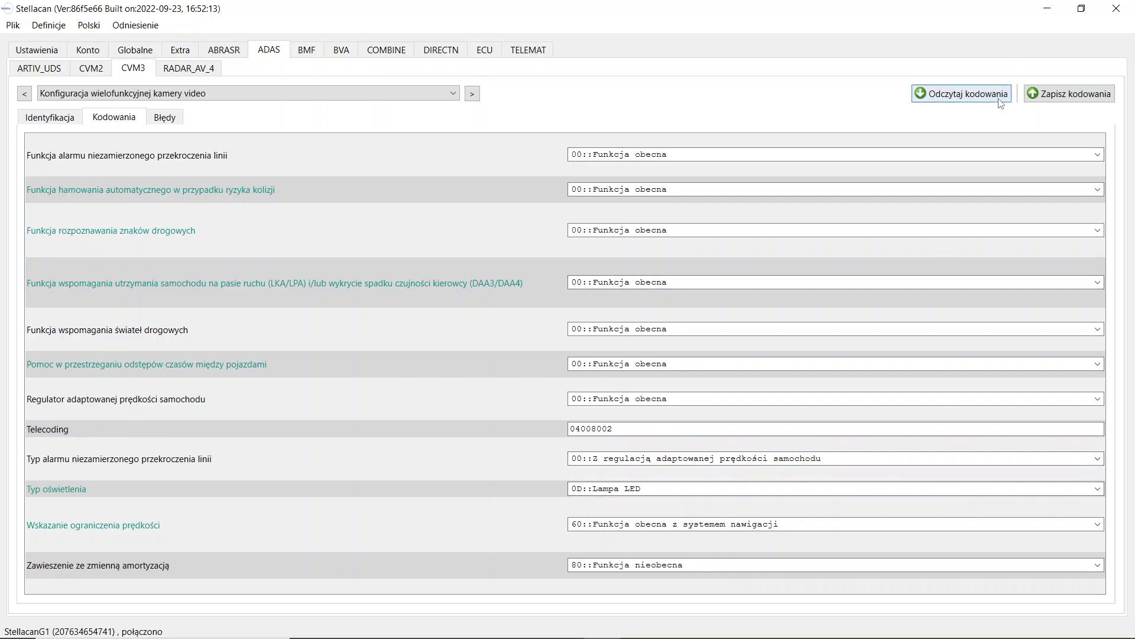
Step: Review the list of coding changes and write only the changed parameters to CVM3
{"action": "left_click", "coordinate": [1059, 93]}
{"action": "left_click", "coordinate": [592, 343]}
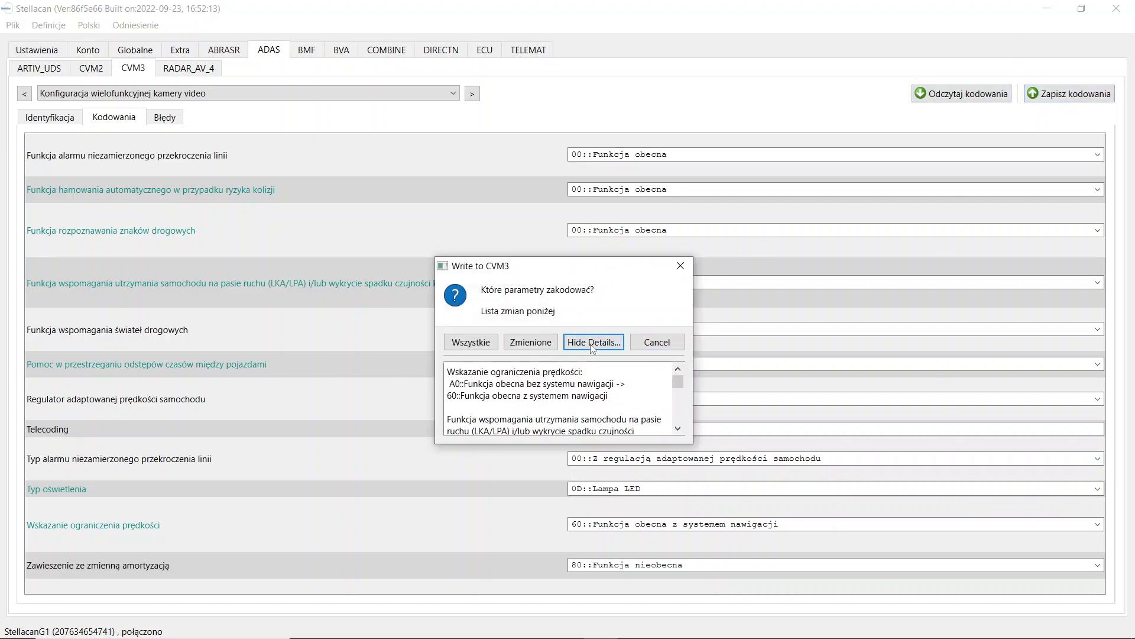
{"action": "left_click_drag", "start_coordinate": [681, 390], "coordinate": [681, 424]}
{"action": "left_click", "coordinate": [612, 349]}
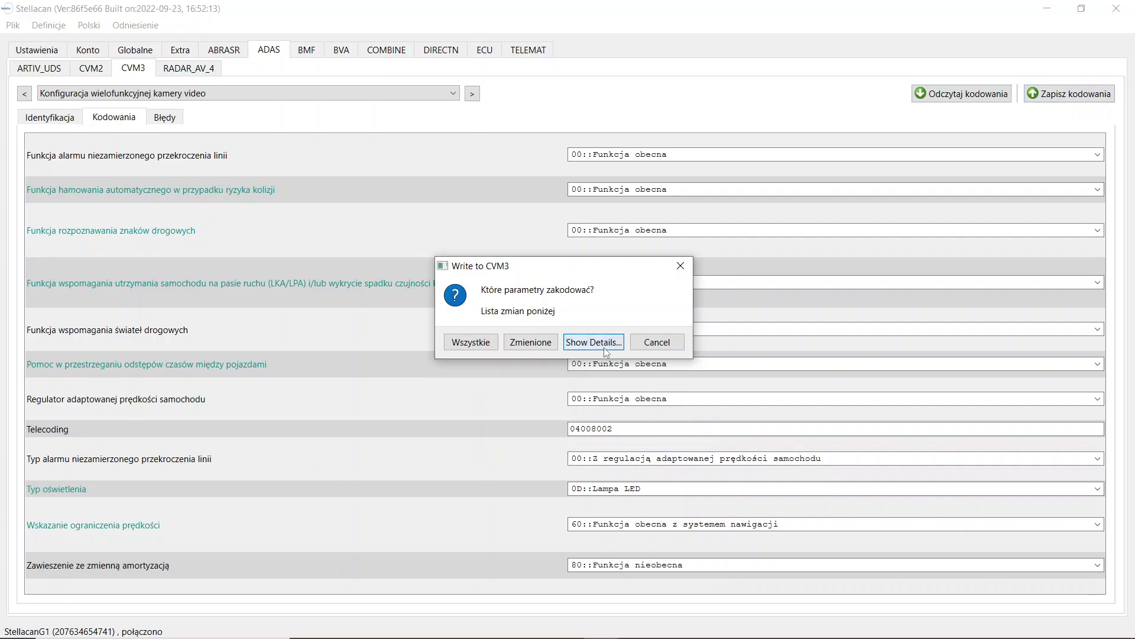
{"action": "left_click", "coordinate": [531, 343]}
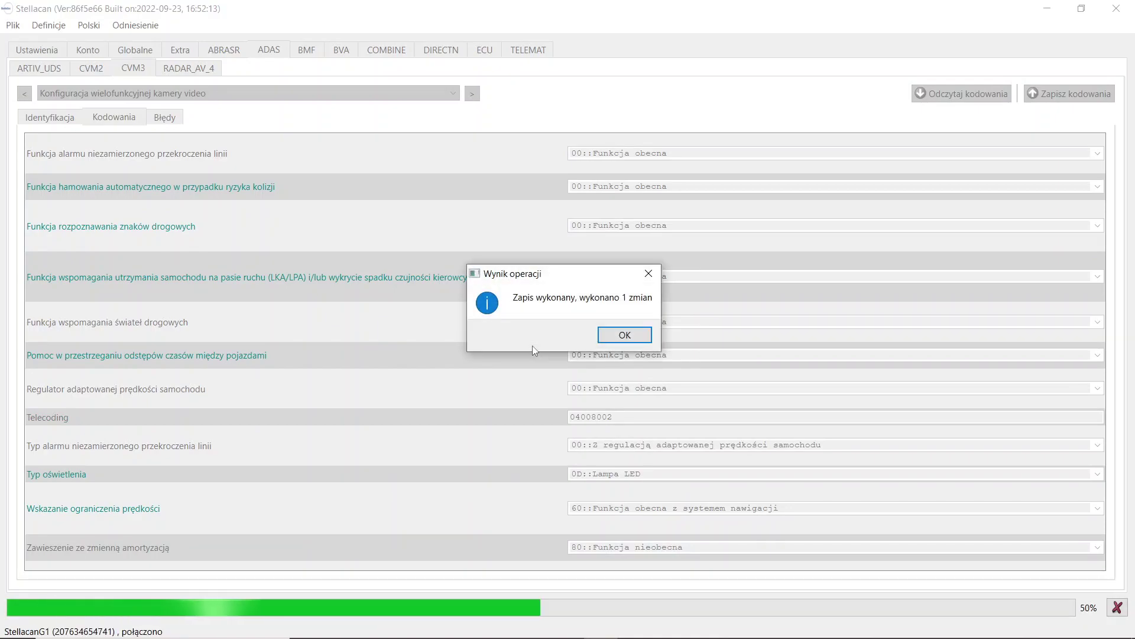
{"action": "left_click", "coordinate": [636, 334]}
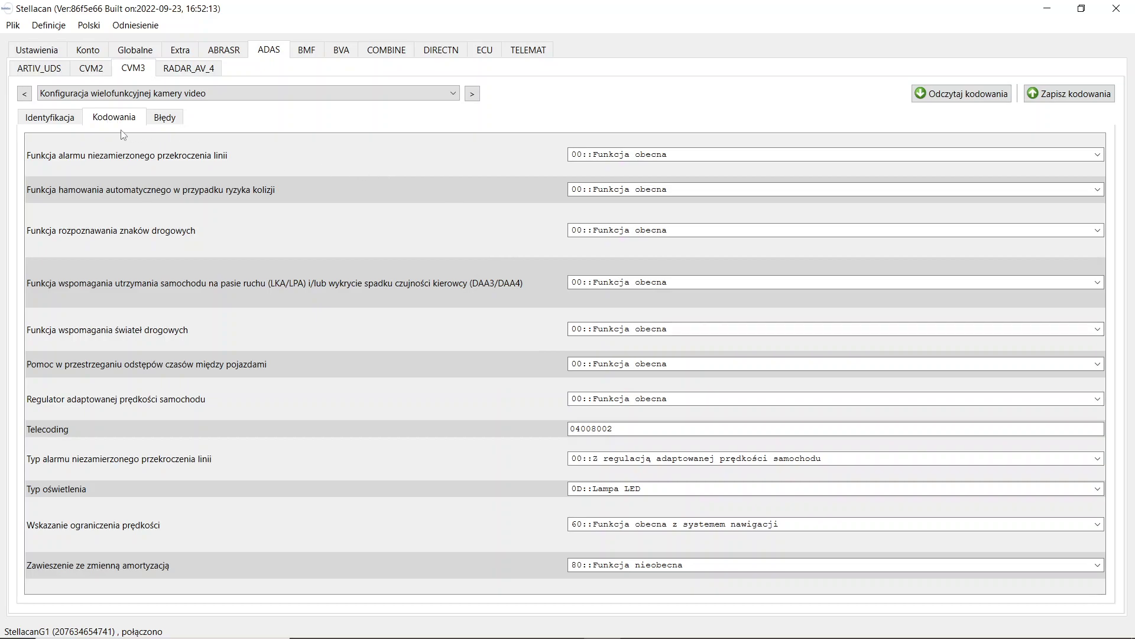
Step: Start the flashing wizard for CVM3, read the device and continue to the firmware file selection
{"action": "left_click", "coordinate": [77, 120]}
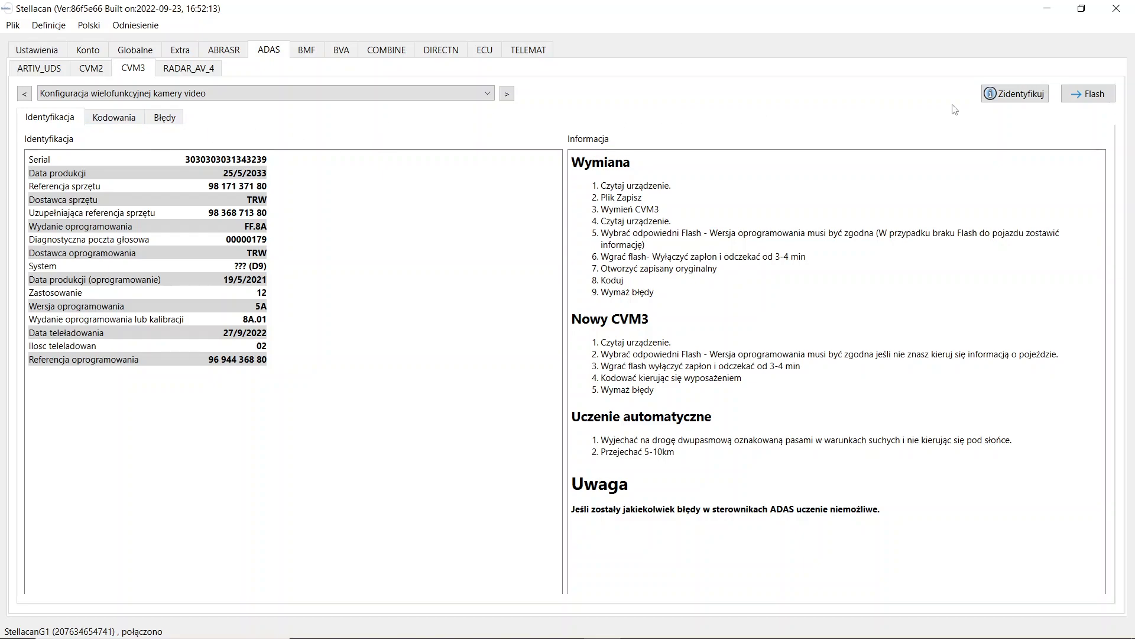
{"action": "left_click", "coordinate": [1087, 96]}
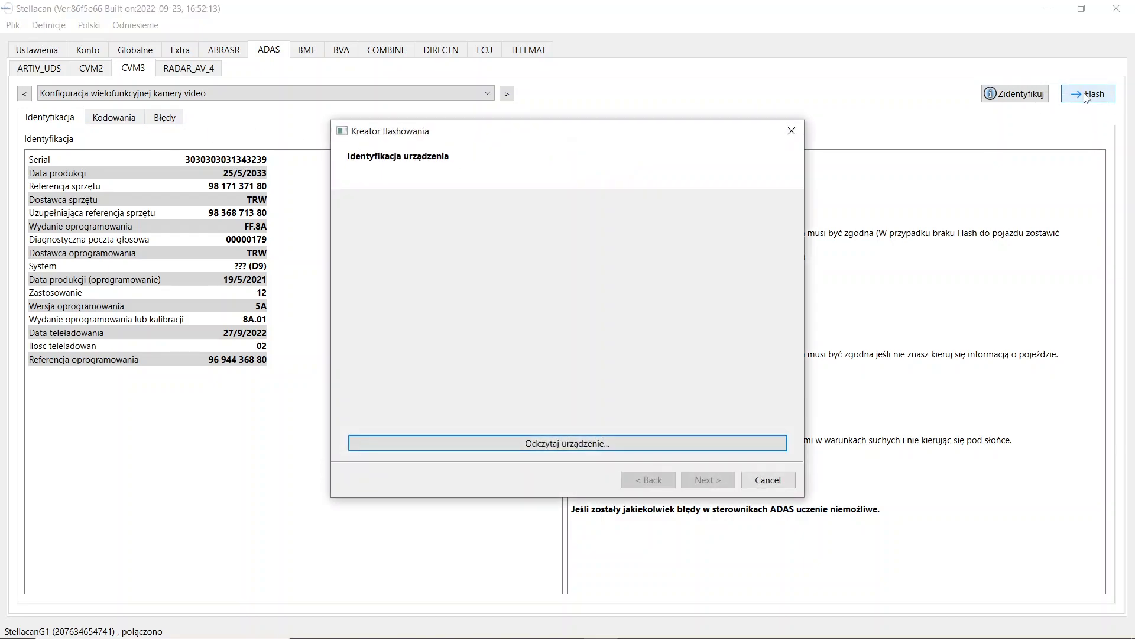
{"action": "left_click", "coordinate": [711, 449]}
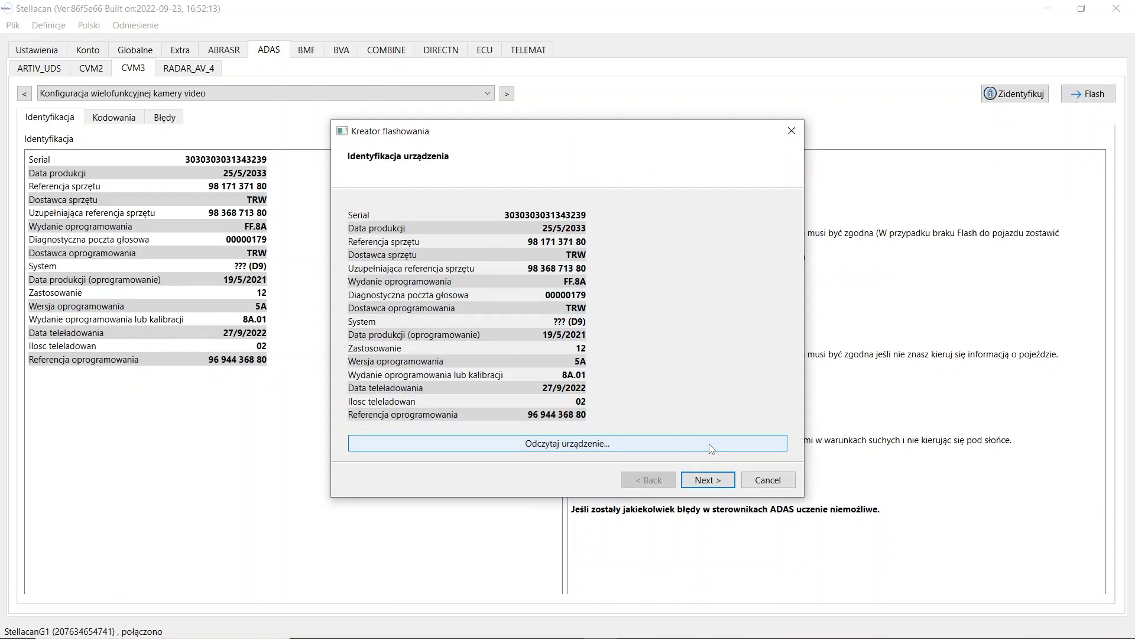
{"action": "left_click", "coordinate": [708, 480]}
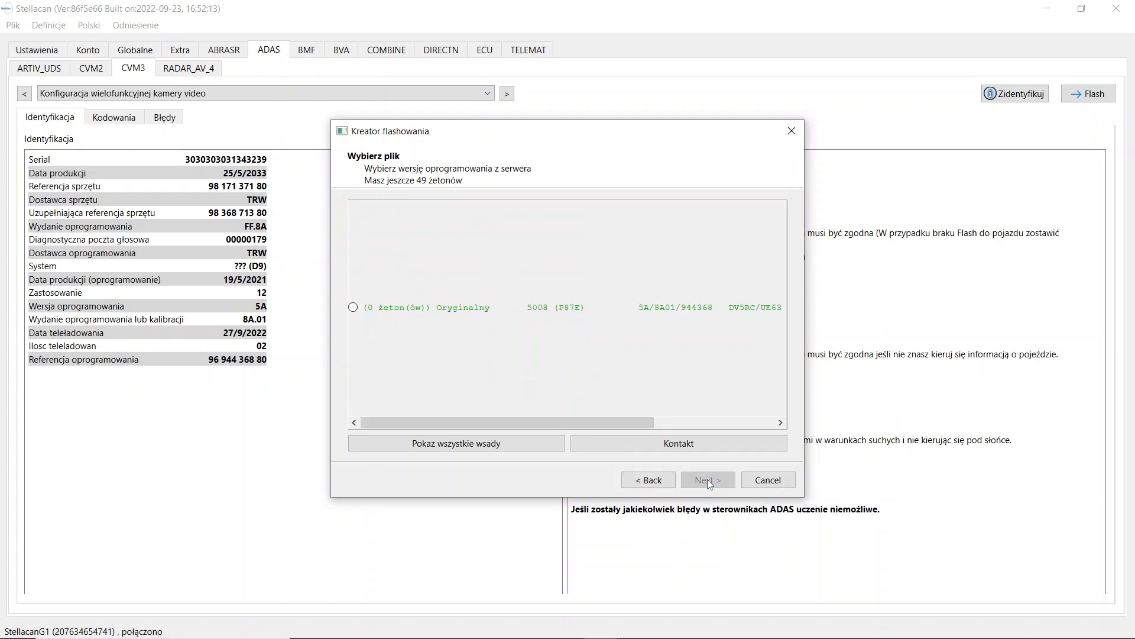
Step: Show all firmware files, select the original 3008 (P84E) file 2E/8901/937643 and continue to the summary
{"action": "left_click", "coordinate": [551, 438]}
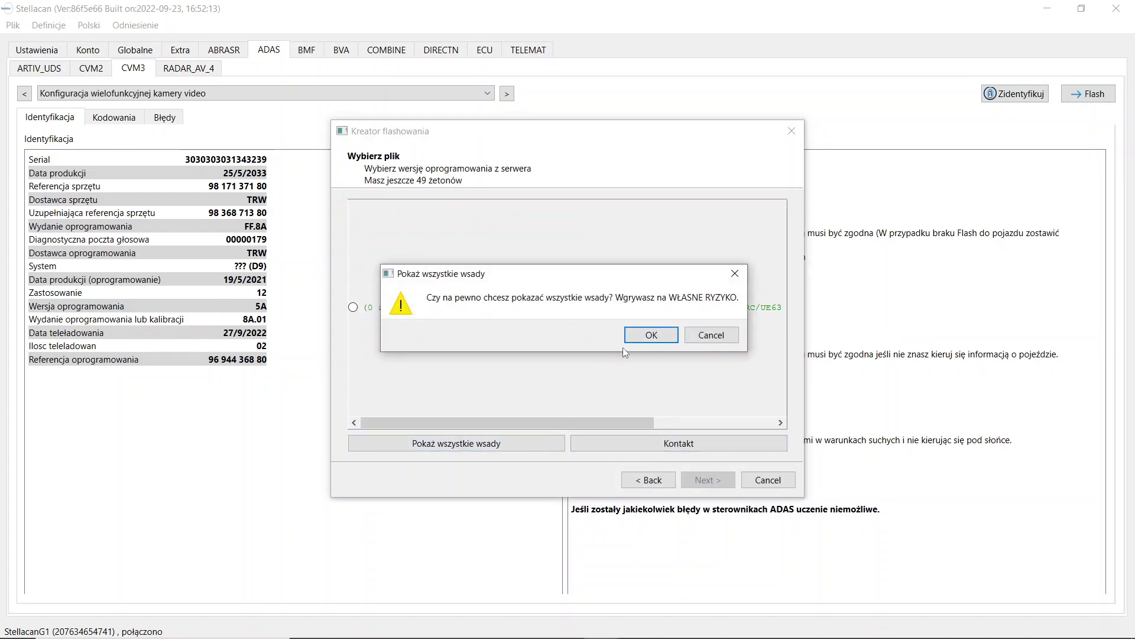
{"action": "left_click", "coordinate": [643, 340]}
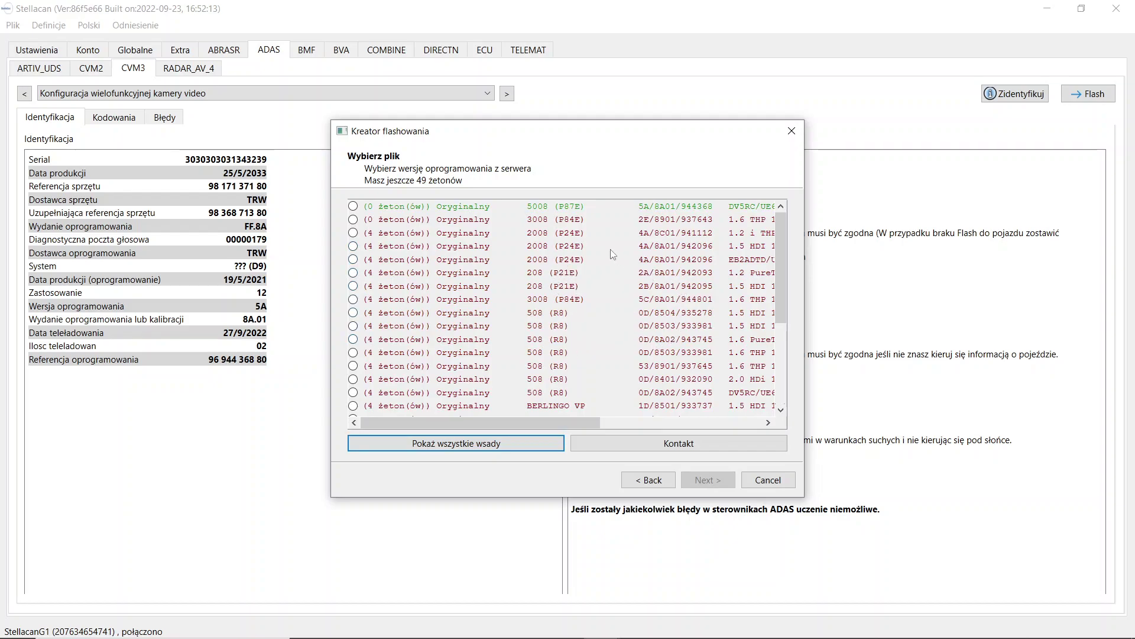
{"action": "left_click", "coordinate": [563, 222]}
{"action": "left_click", "coordinate": [690, 478]}
{"action": "key", "text": "Return"}
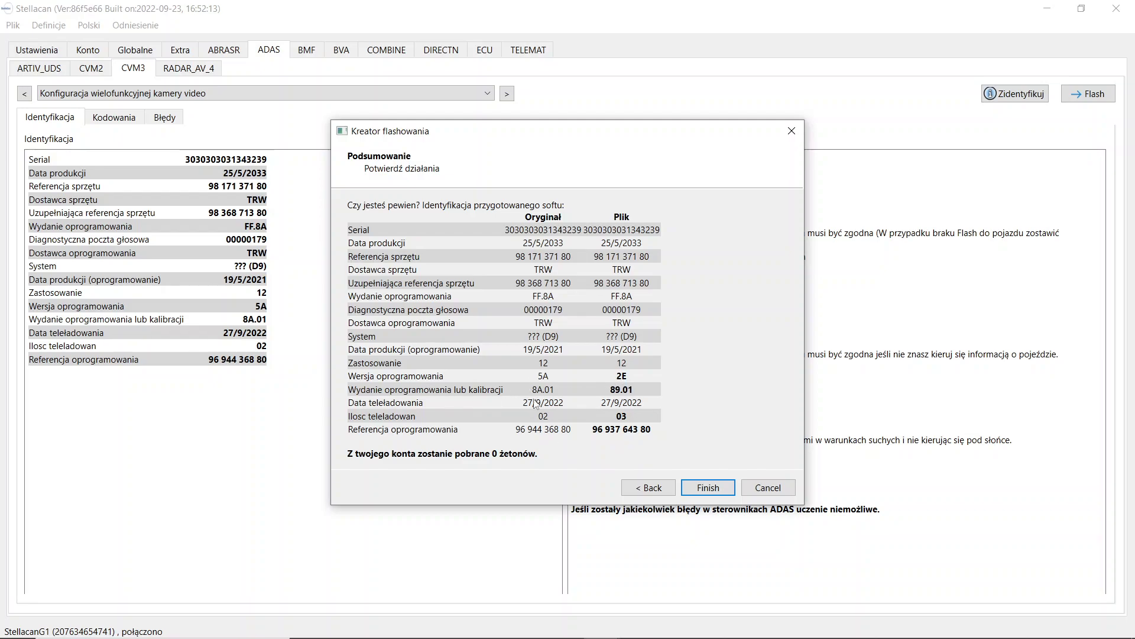
Step: Flash the selected firmware to CVM3 and read the module's identification again
{"action": "left_click", "coordinate": [698, 489]}
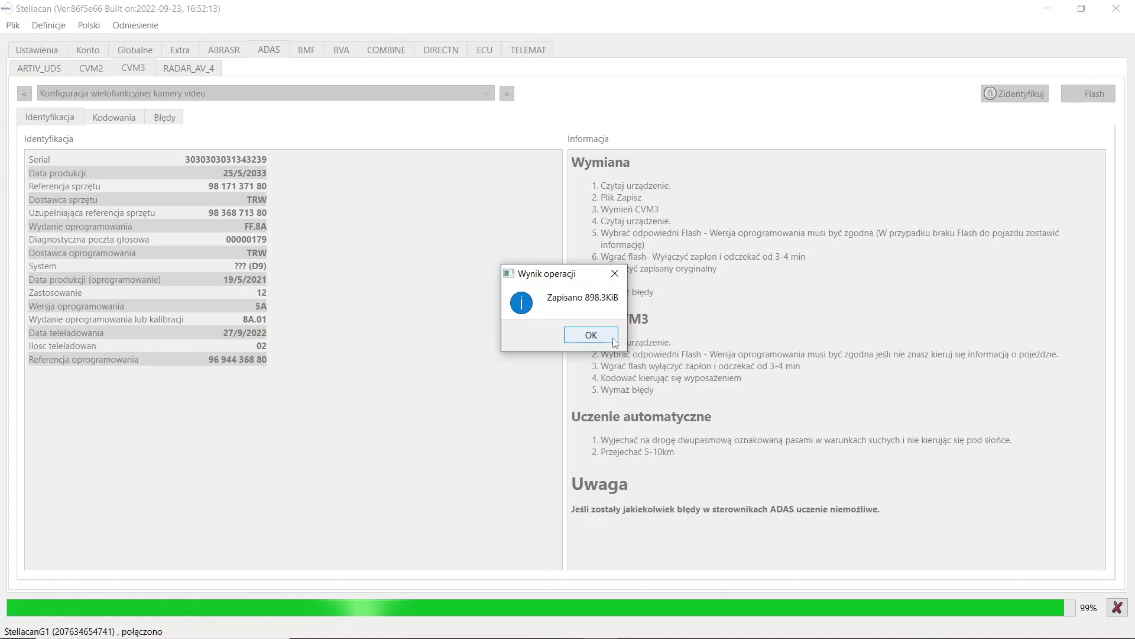
{"action": "left_click", "coordinate": [613, 338]}
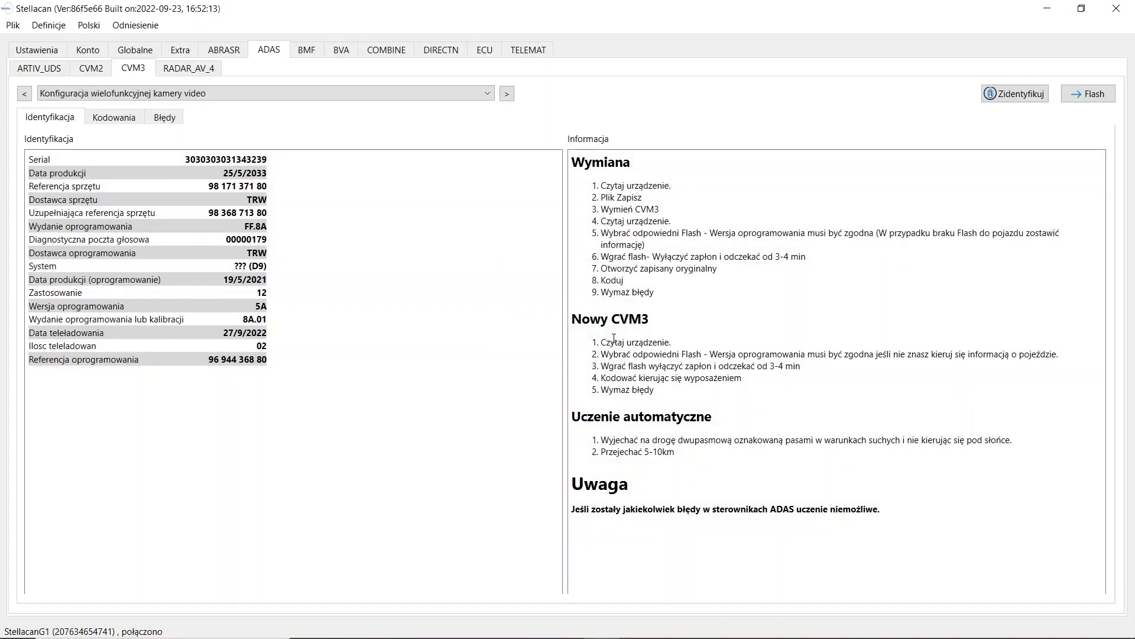
{"action": "left_click", "coordinate": [996, 94]}
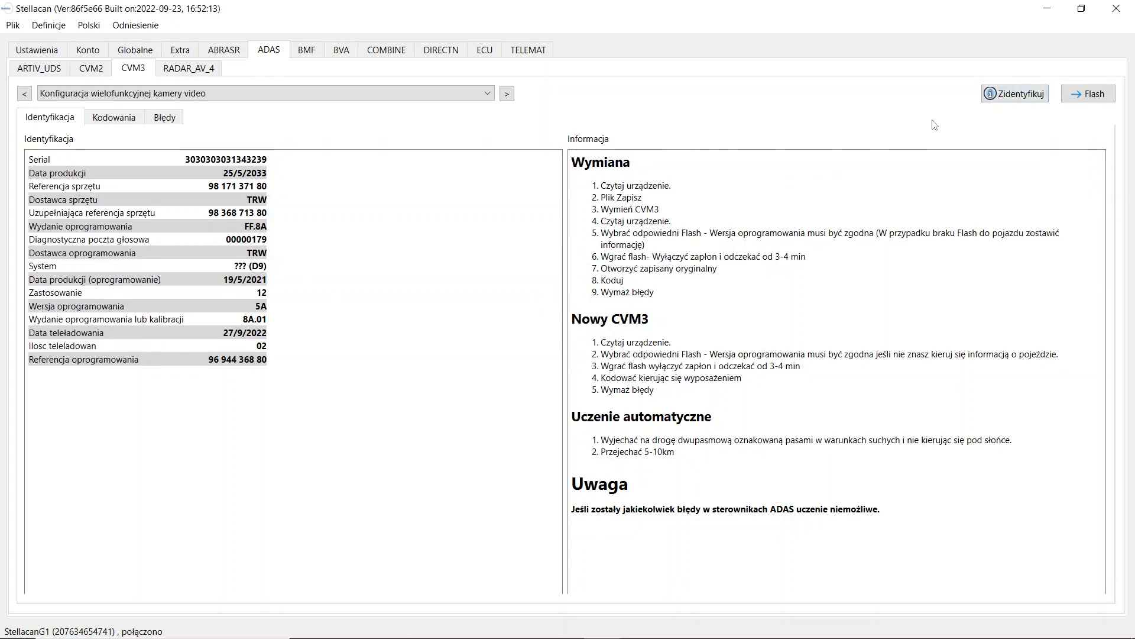
{"action": "left_click", "coordinate": [996, 95]}
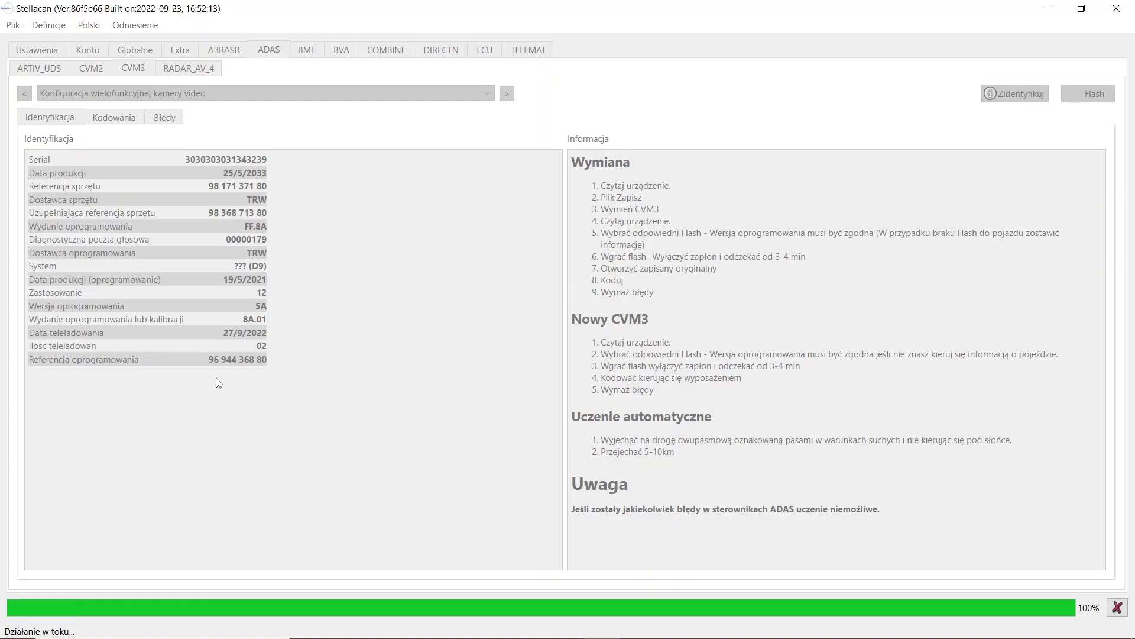